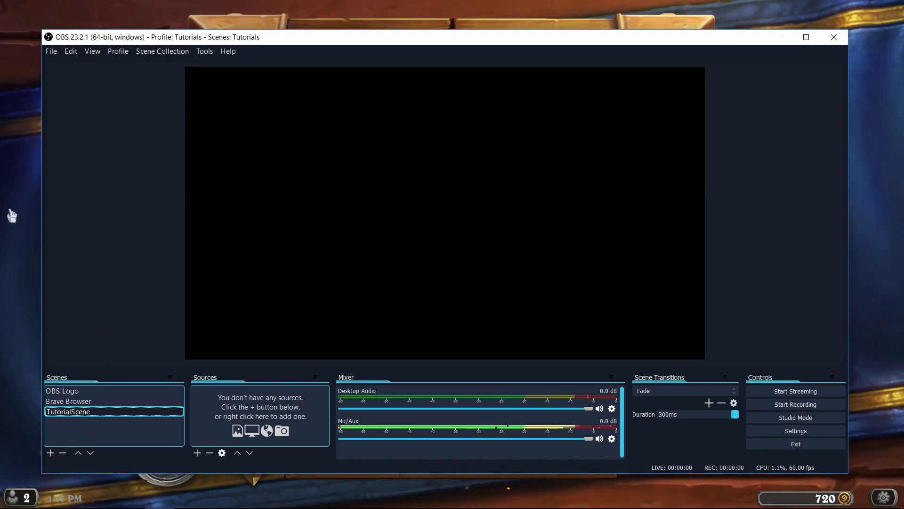
Step: Create a new OBS scene named 'Hearthstone'
left_click(12, 216)
key("alt+Tab")
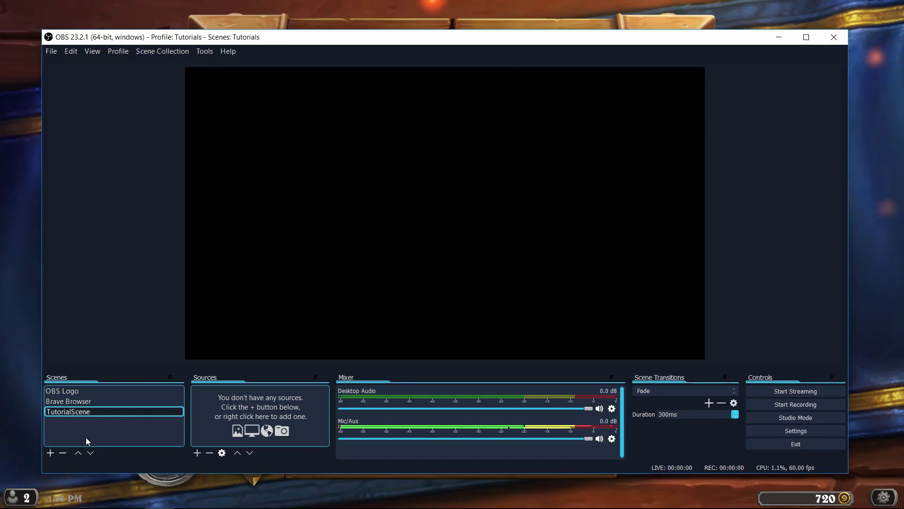
left_click(53, 451)
type("Hearthstone")
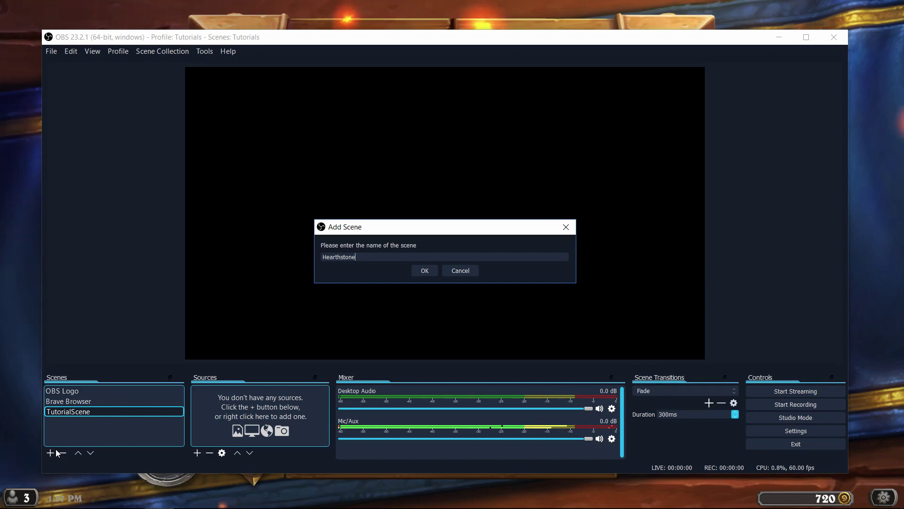
left_click(422, 270)
left_click(198, 452)
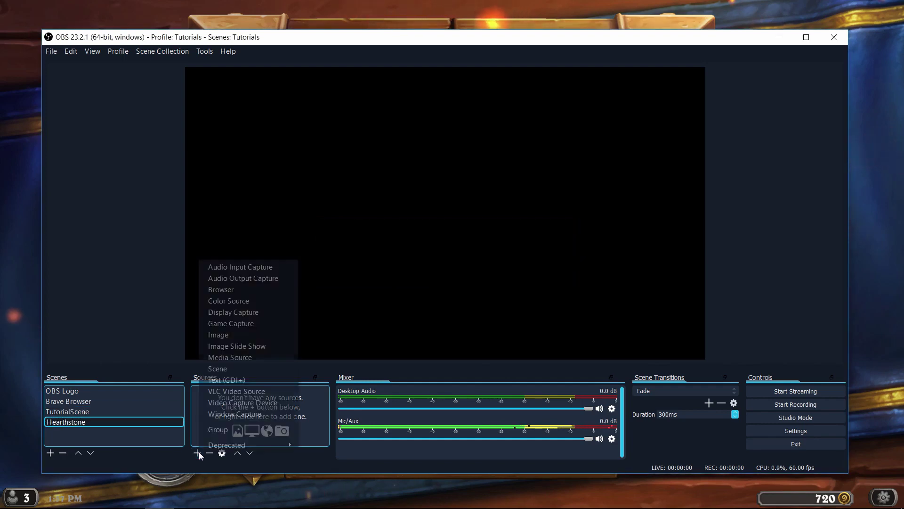
Step: Add a 'Hearthstone Capture' Game Capture source capturing the [Hearthstone.exe]: Hearthstone window
left_click(259, 323)
type("Hearthston")
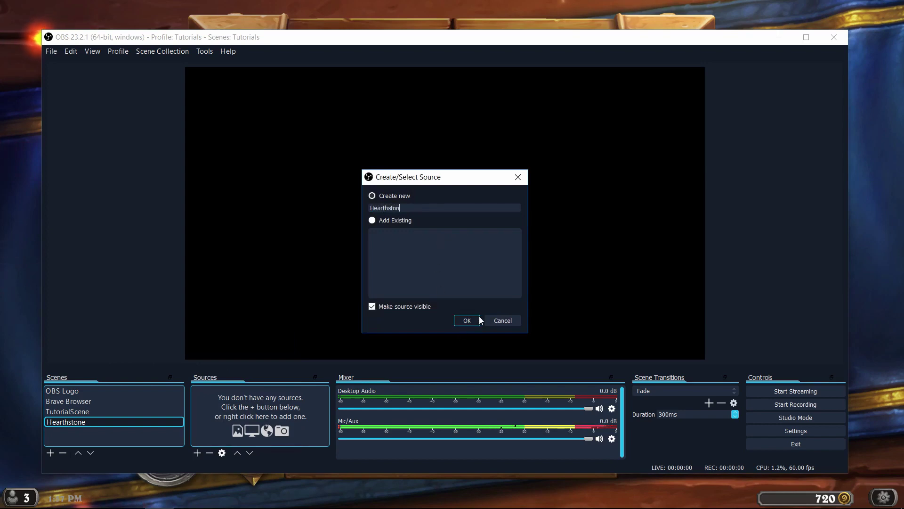
type("e Capture")
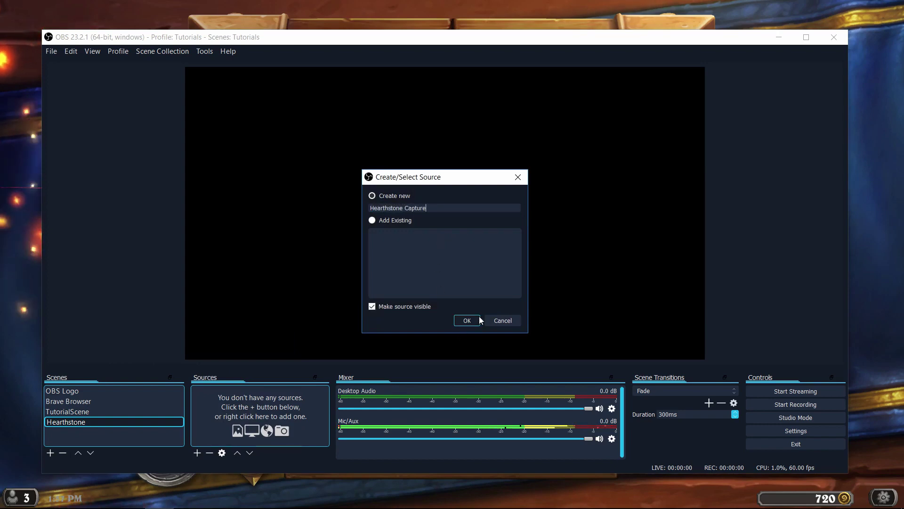
left_click(477, 319)
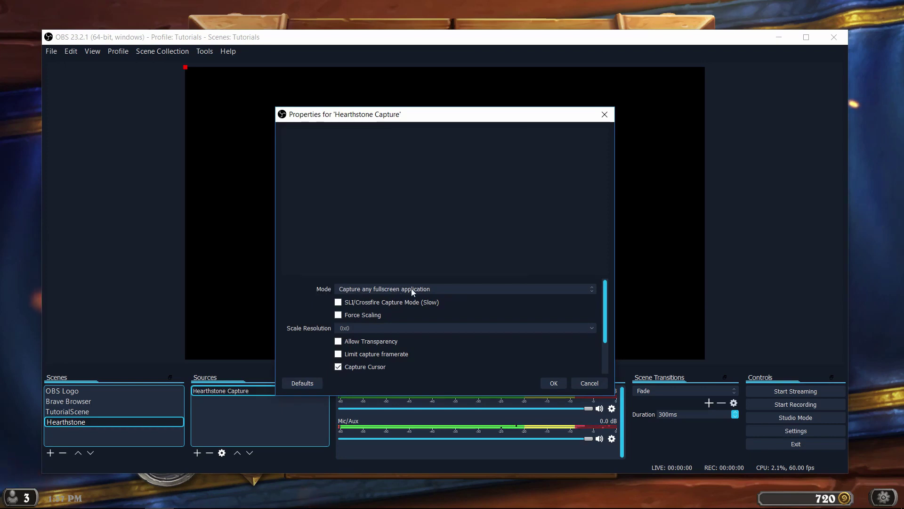
left_click(439, 287)
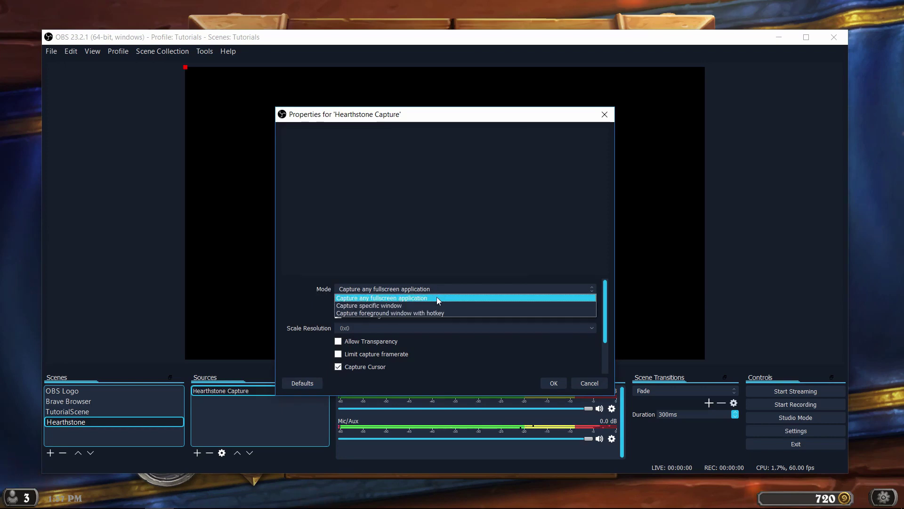
left_click(433, 306)
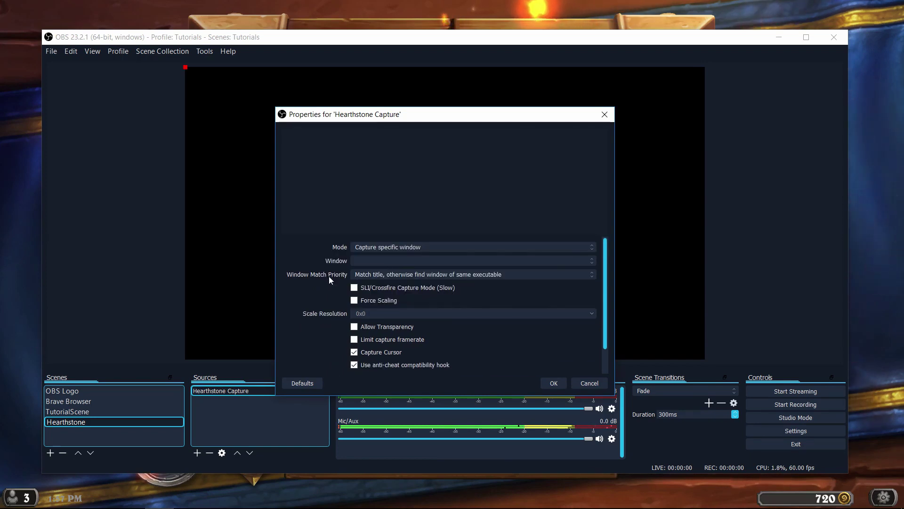
left_click(380, 260)
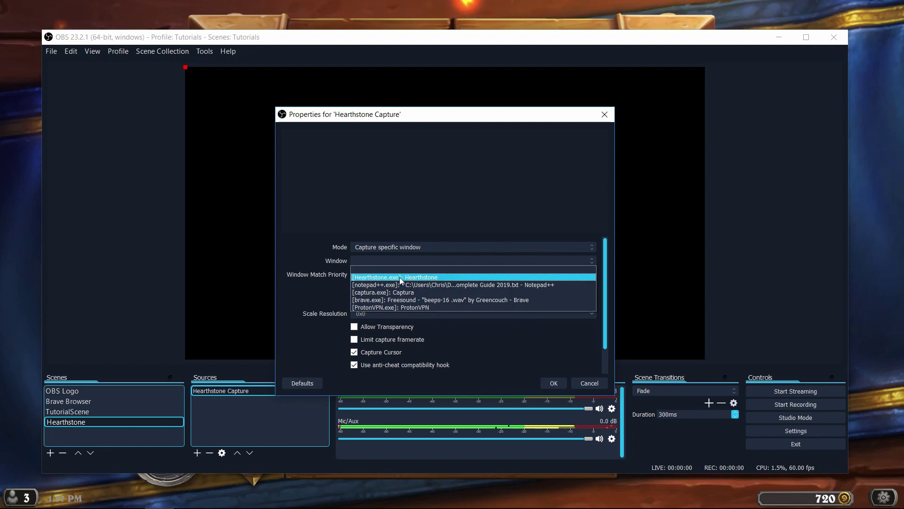
left_click(400, 277)
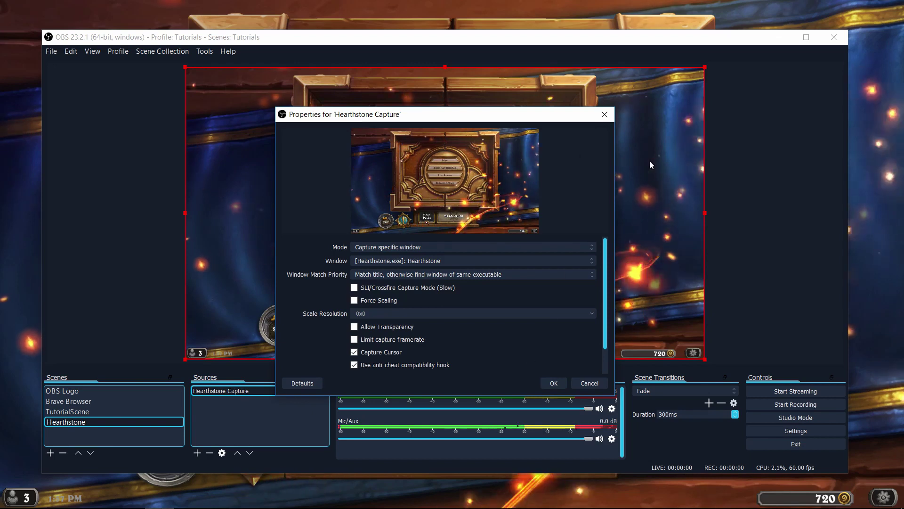
left_click(553, 382)
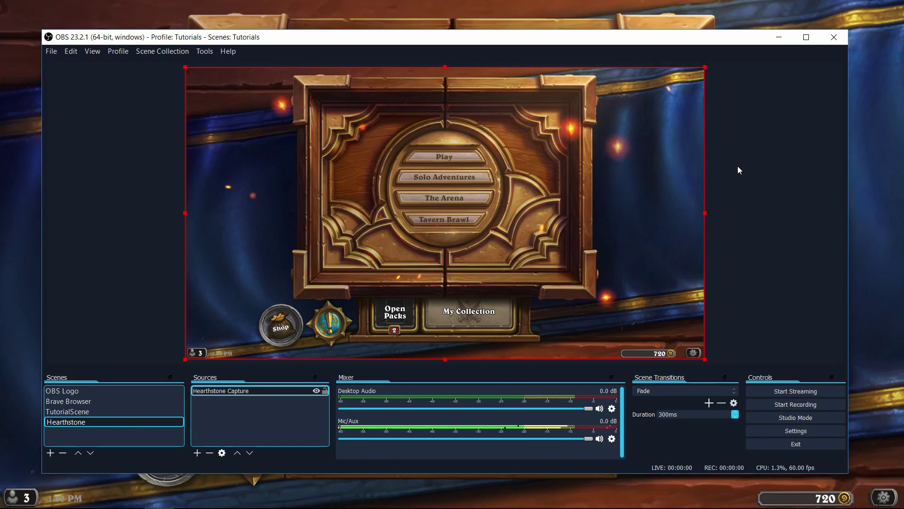
left_click(752, 172)
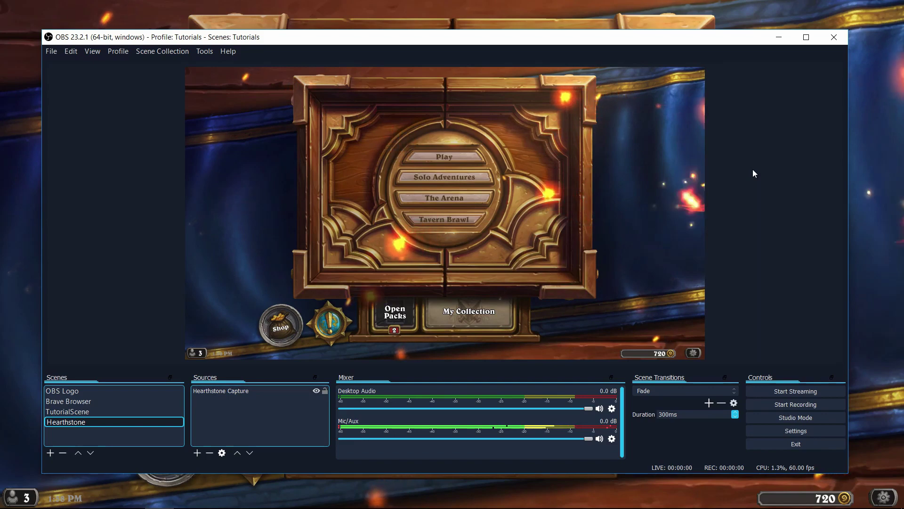
left_click(52, 53)
left_click(63, 90)
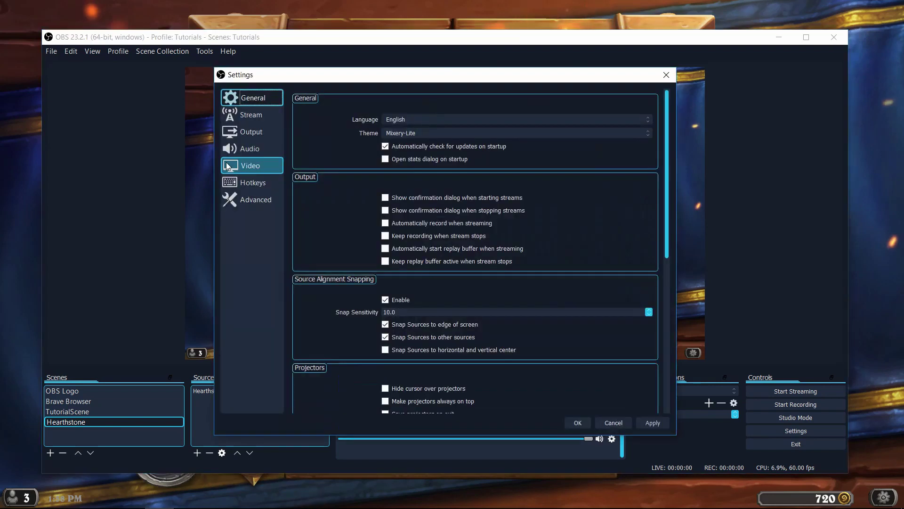
left_click(251, 165)
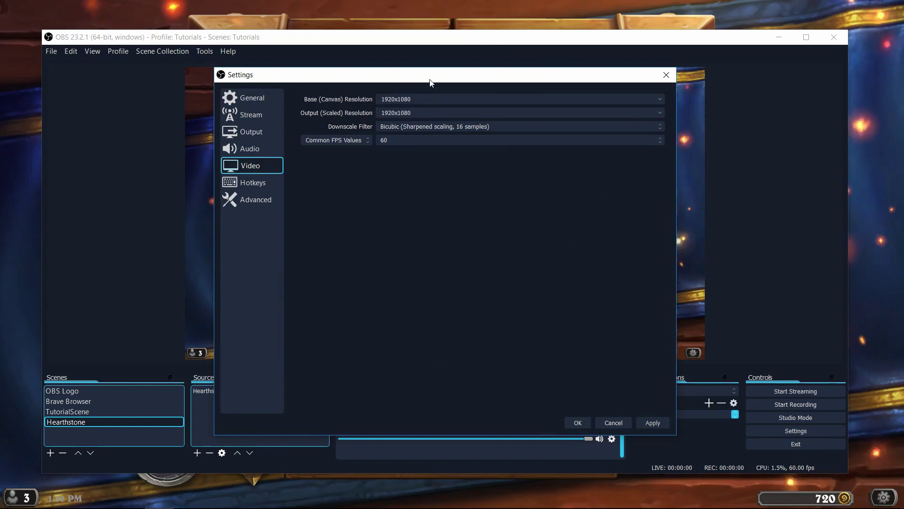
left_click_drag(411, 75, 489, 91)
double_click(500, 130)
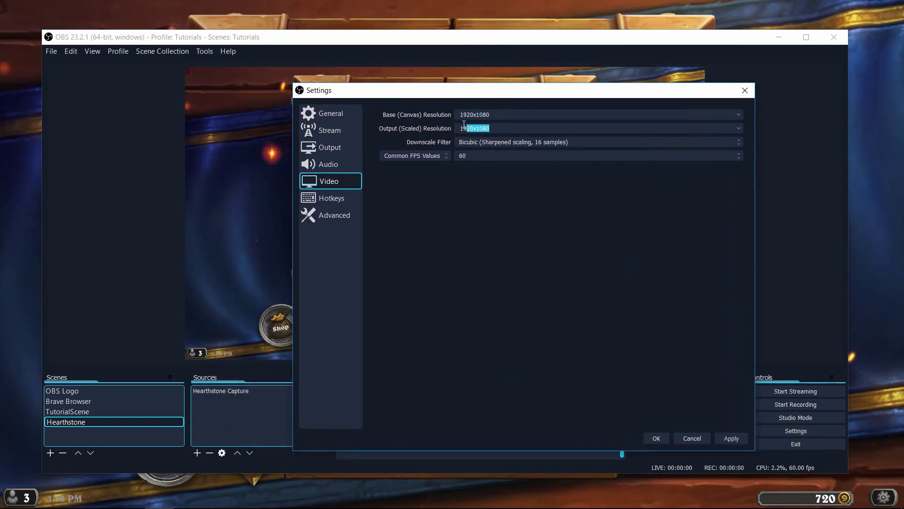
double_click(500, 115)
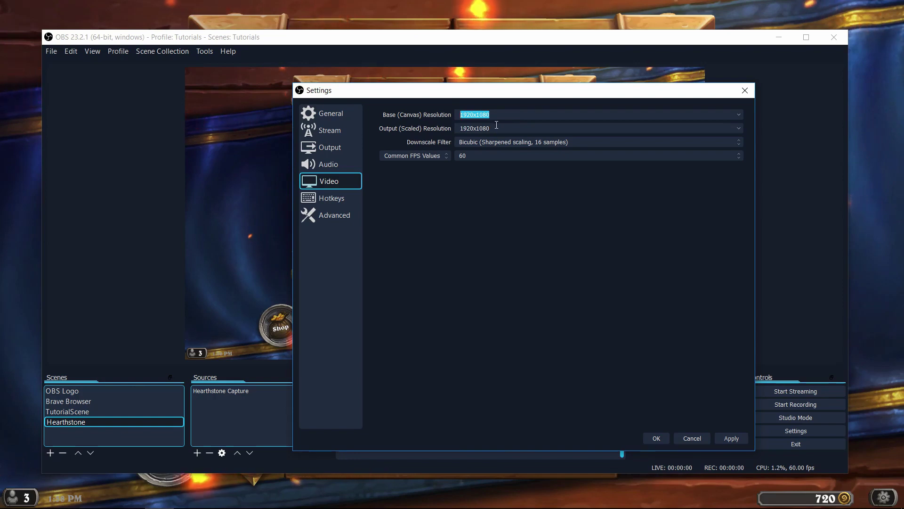
left_click_drag(465, 130, 460, 129)
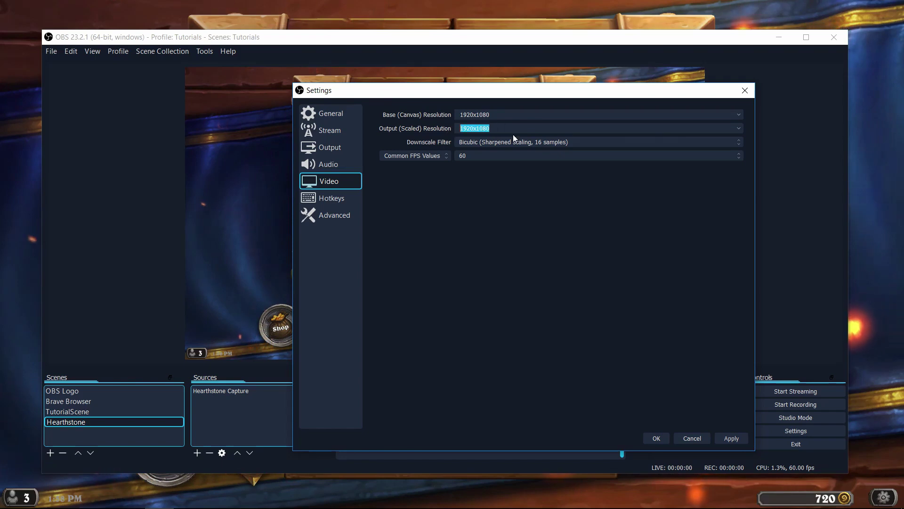
key("Escape")
Step: Set Hearthstone's Options resolution to 1920 x 1080 and close Options
left_click(879, 194)
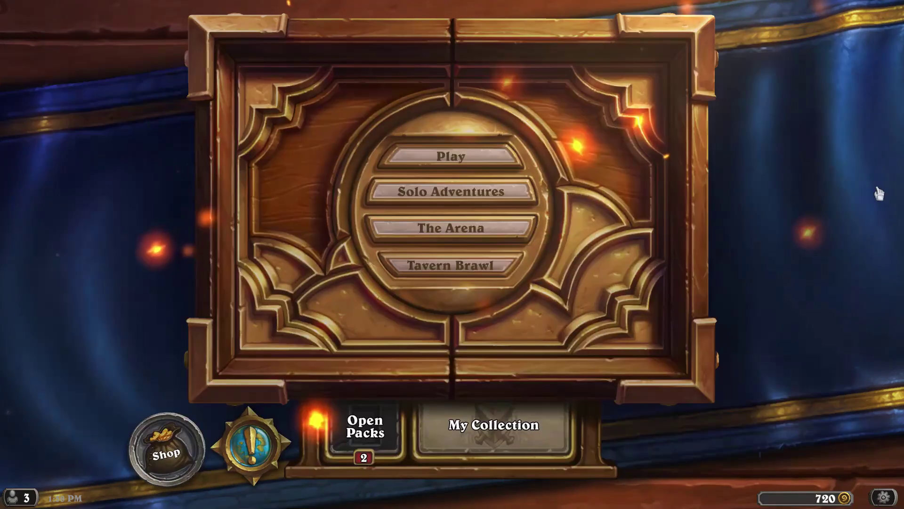
left_click(885, 498)
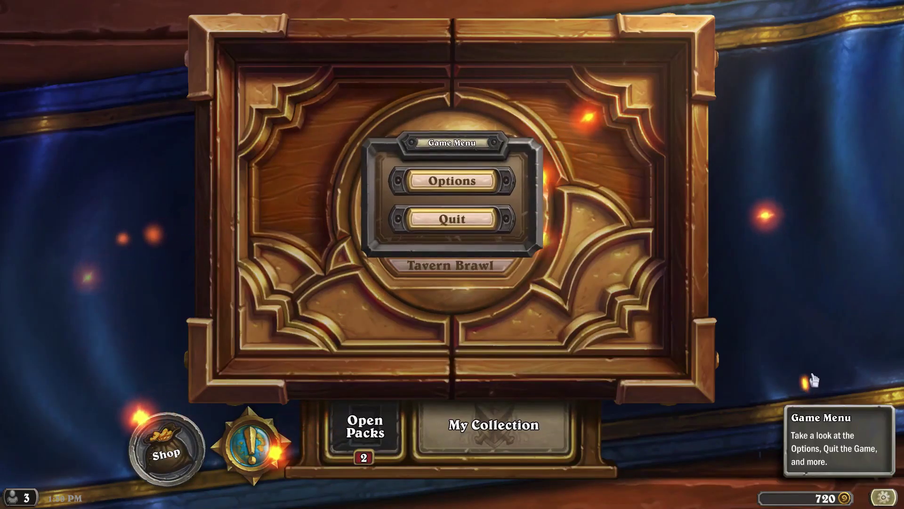
left_click(458, 185)
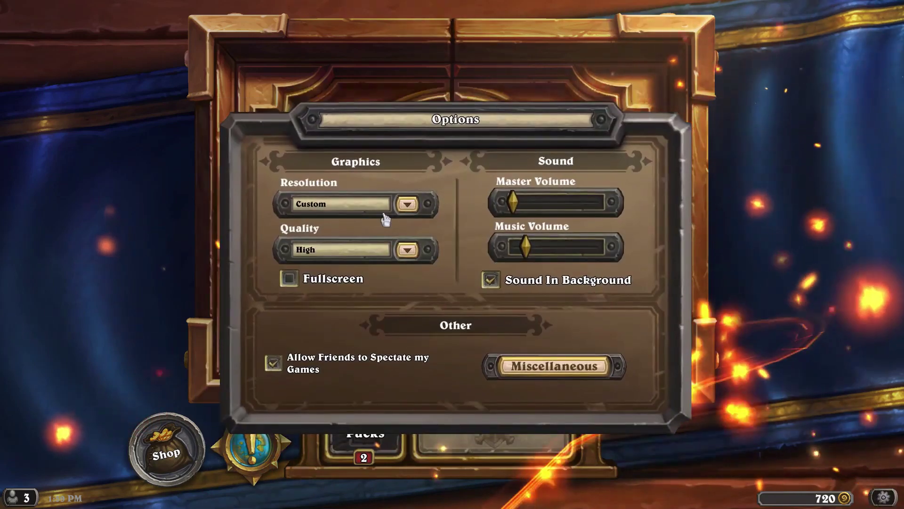
left_click(408, 204)
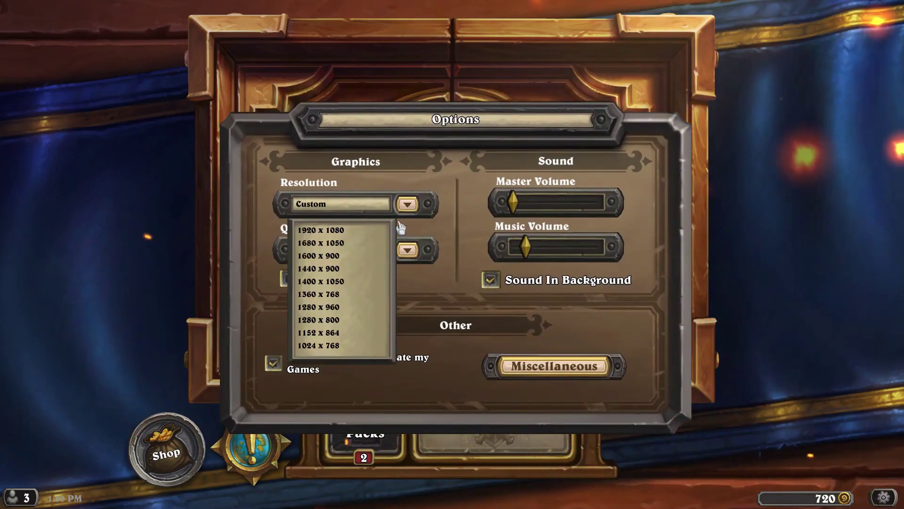
left_click(407, 205)
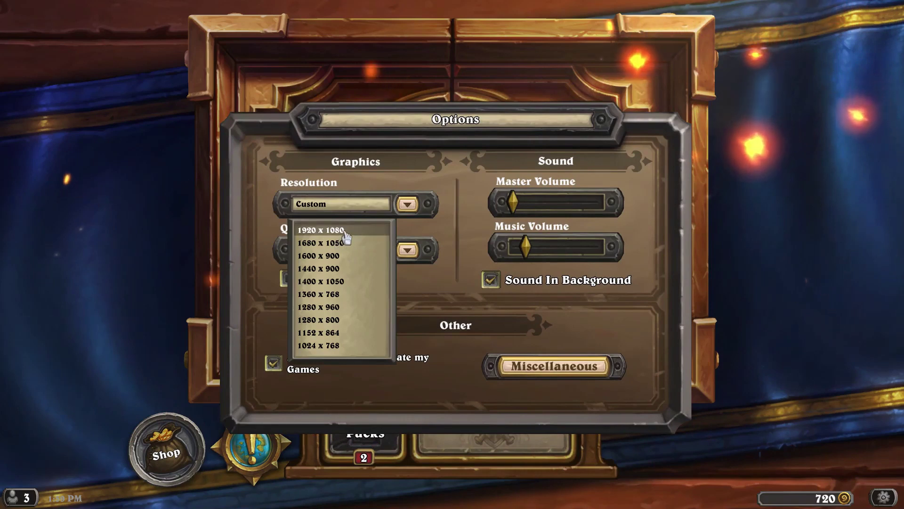
left_click(345, 238)
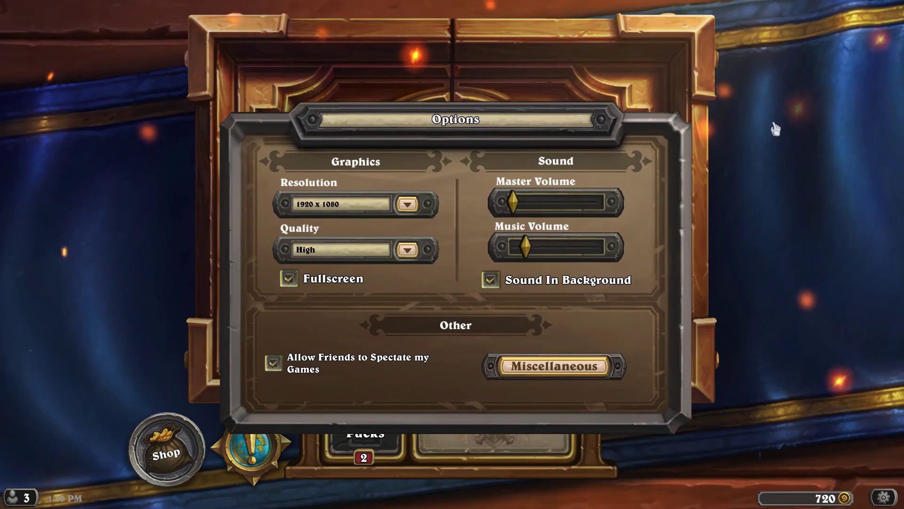
left_click(773, 127)
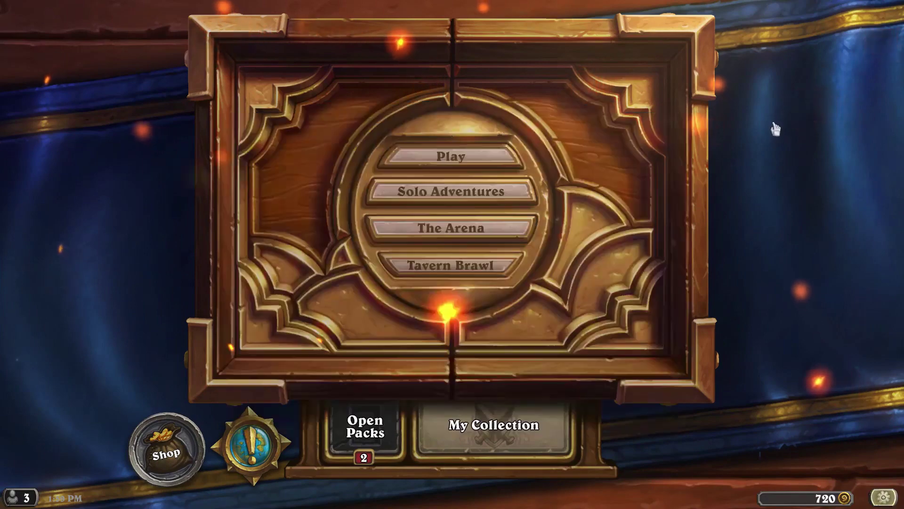
key("alt+Tab")
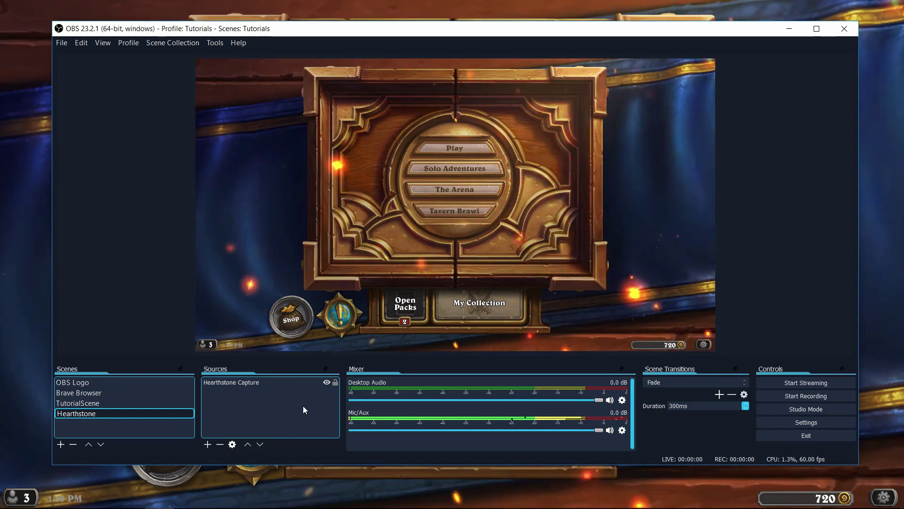
Step: Add a Video Capture Device source named 'C920'
right_click(281, 396)
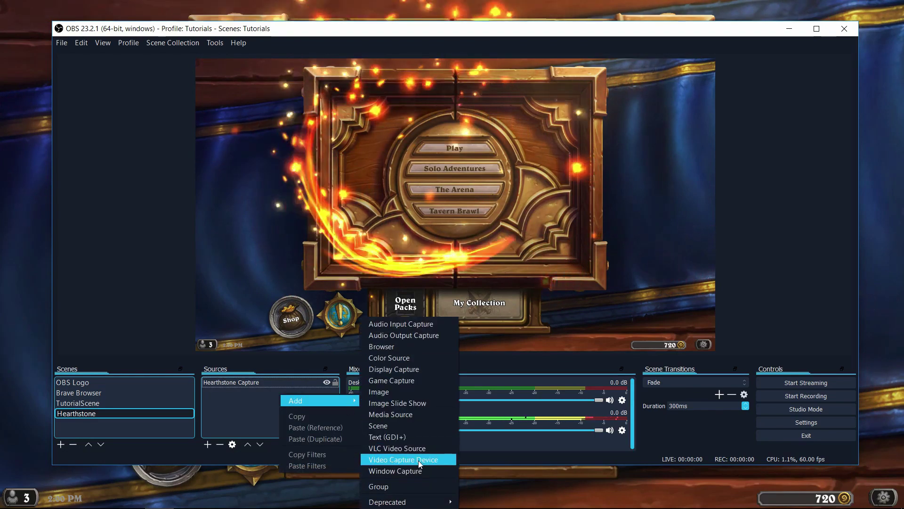
left_click(395, 461)
type("C920")
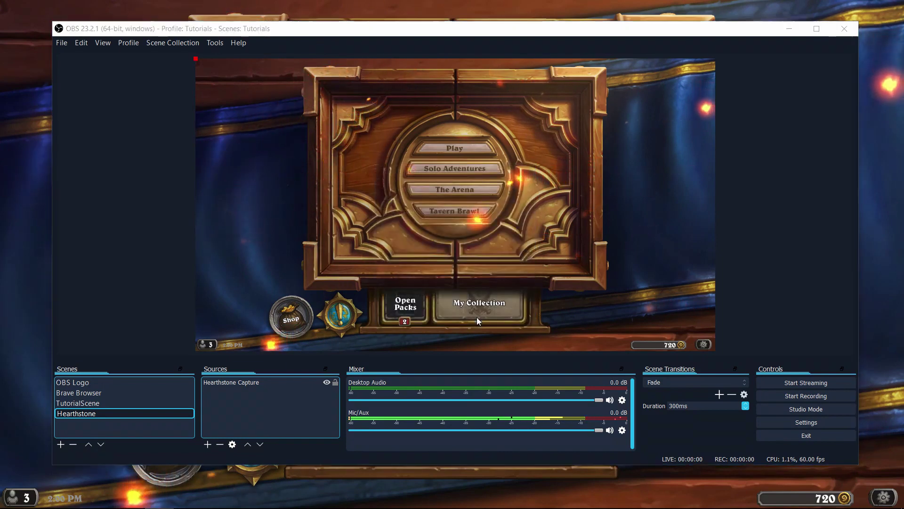
left_click(477, 312)
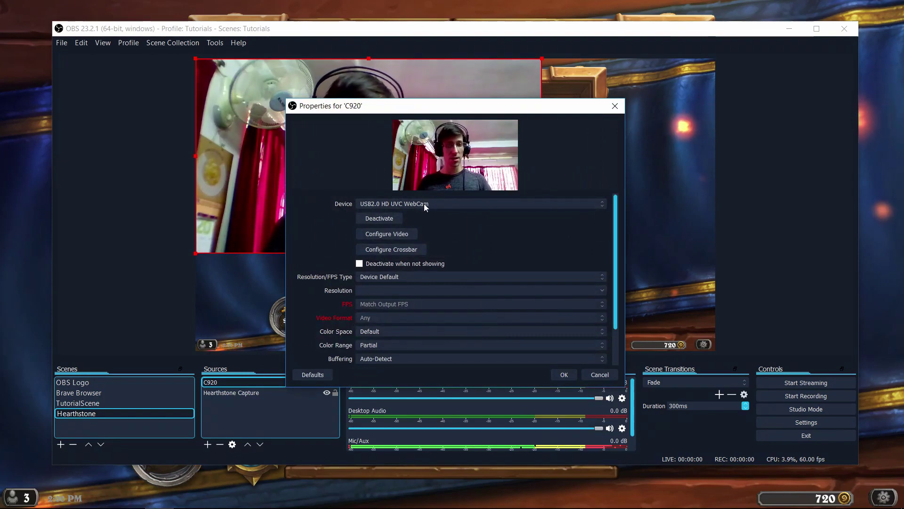
Step: Use the HD Pro Webcam C920 device at a custom 1920x1080 resolution
left_click(425, 204)
left_click(431, 220)
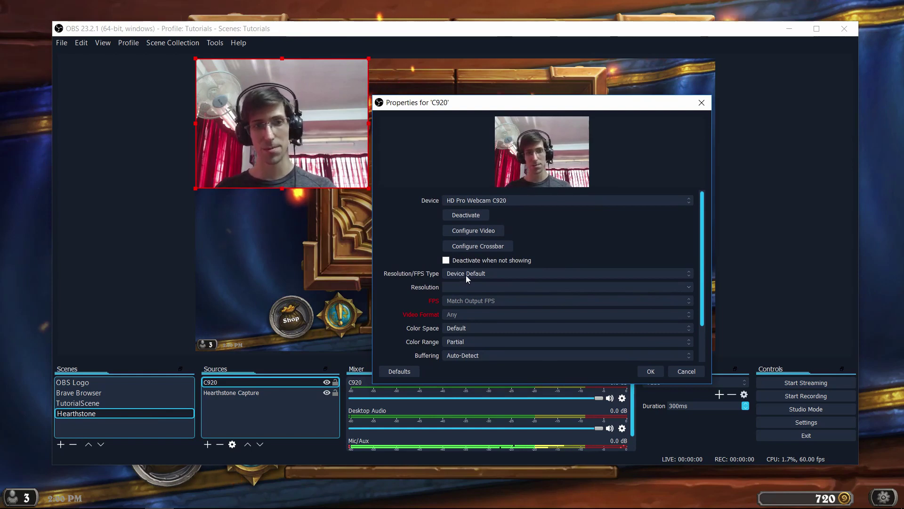
left_click(465, 275)
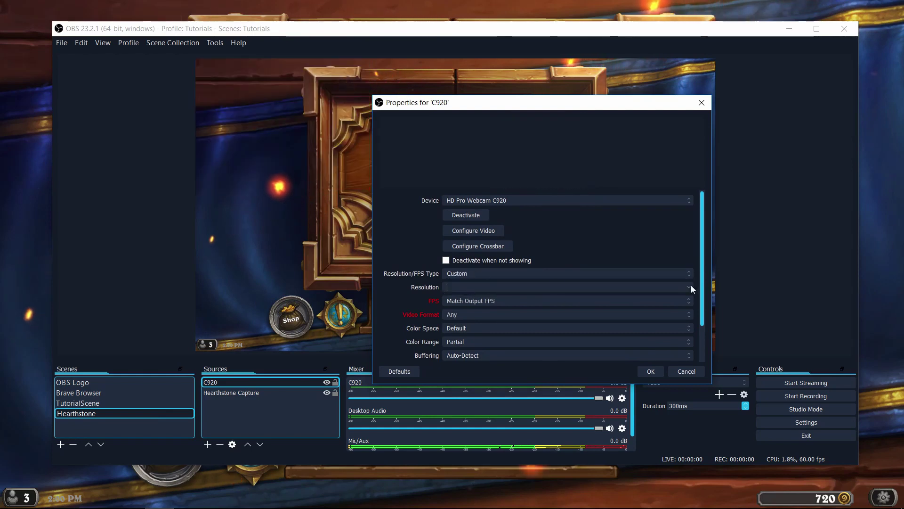
left_click(691, 287)
left_click(562, 308)
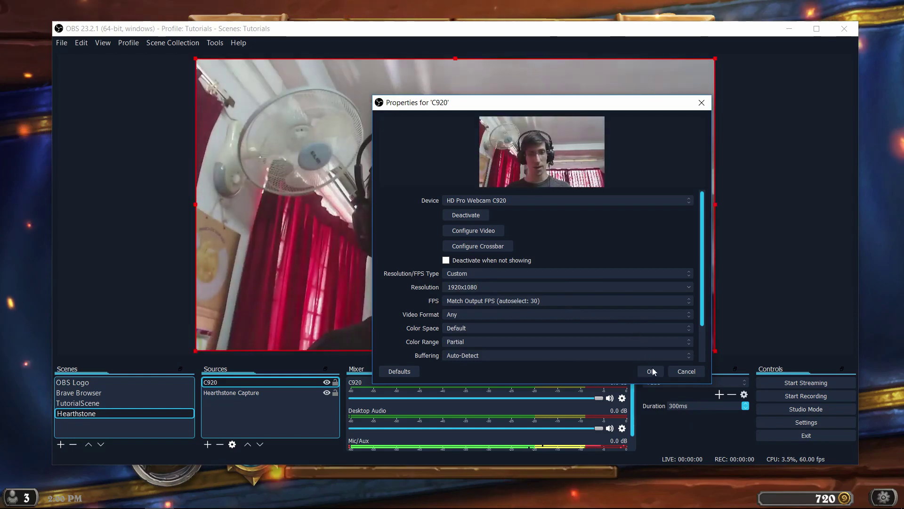
left_click(651, 372)
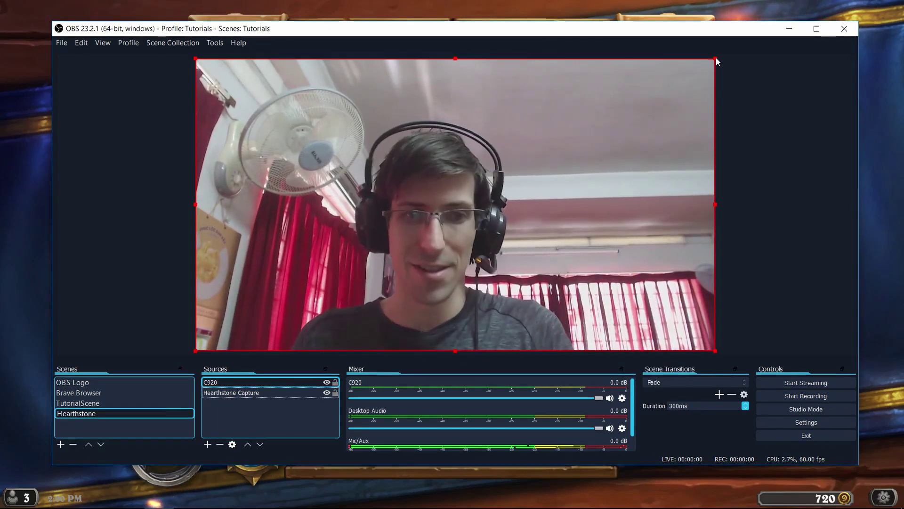
Step: Shrink the C920 webcam, move it bottom-right, and crop its left and right sides
left_click_drag(715, 62, 355, 262)
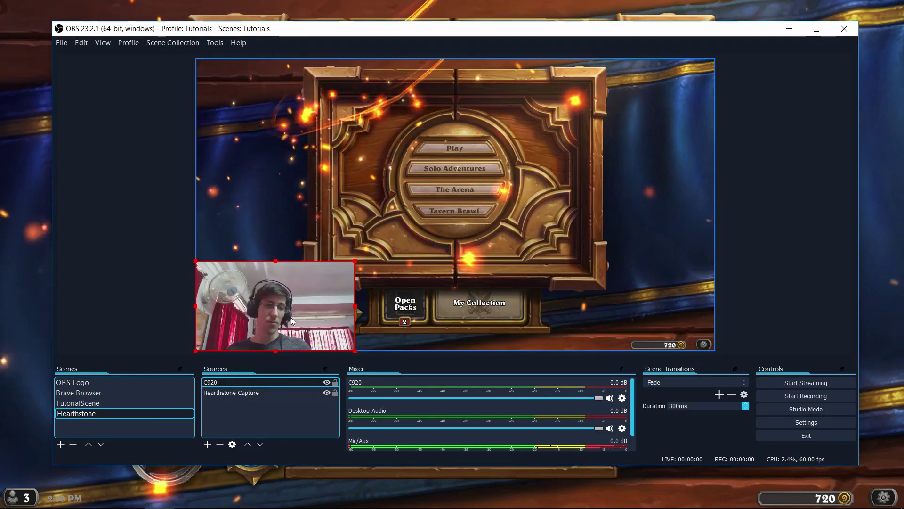
left_click_drag(291, 317, 629, 301)
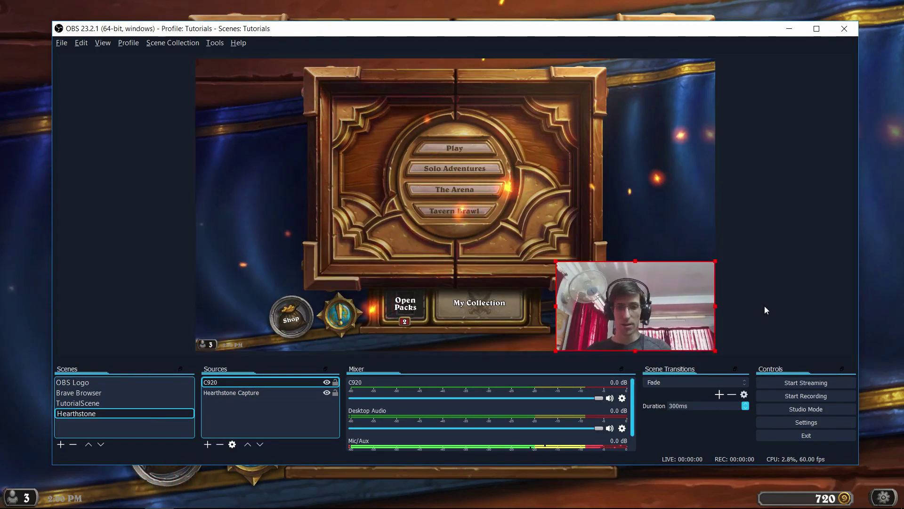
left_click_drag(715, 306, 698, 309, "alt")
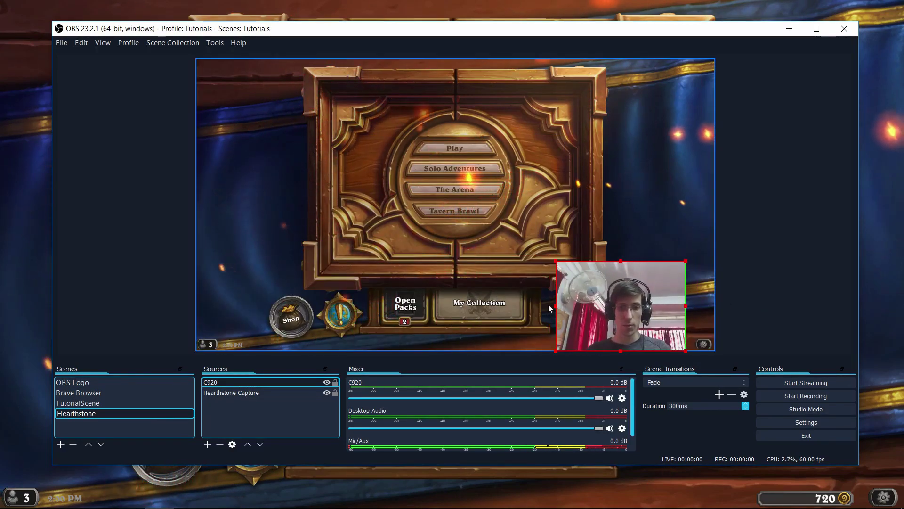
left_click_drag(556, 306, 642, 302, "alt")
left_click(762, 316)
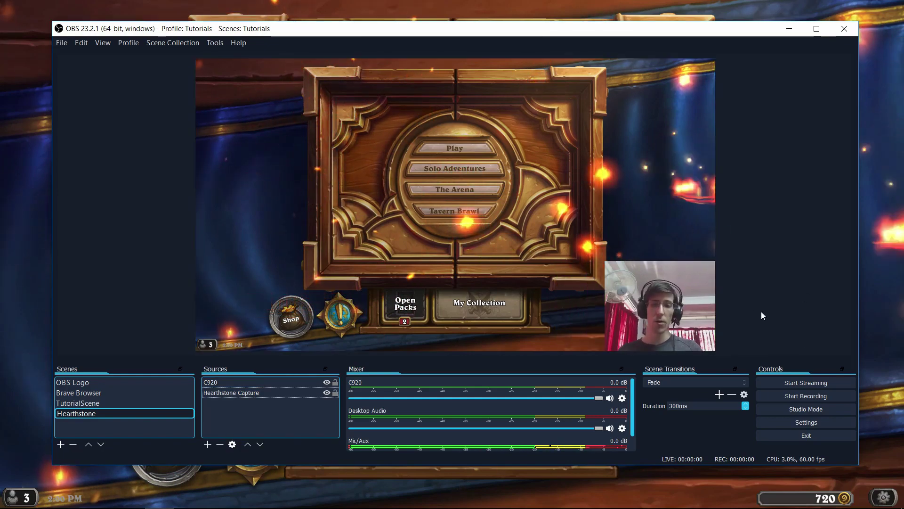
left_click(228, 382)
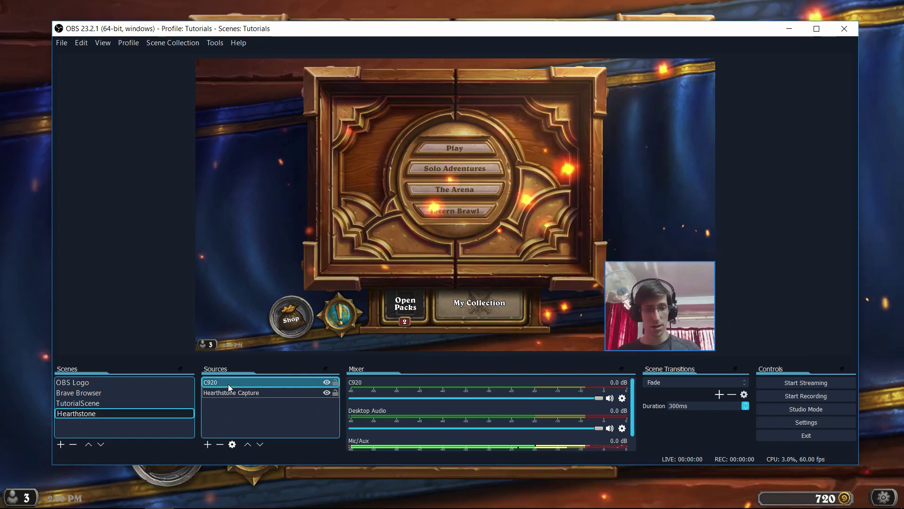
left_click(244, 394)
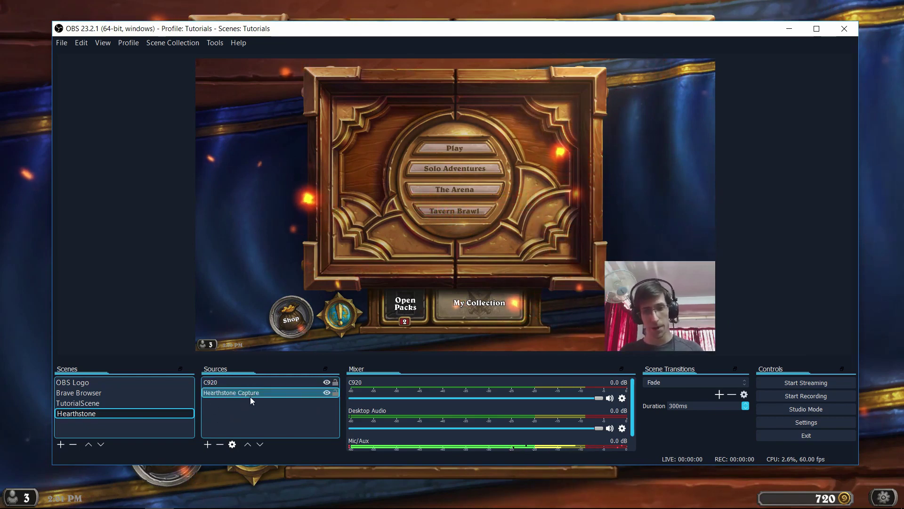
left_click(258, 403)
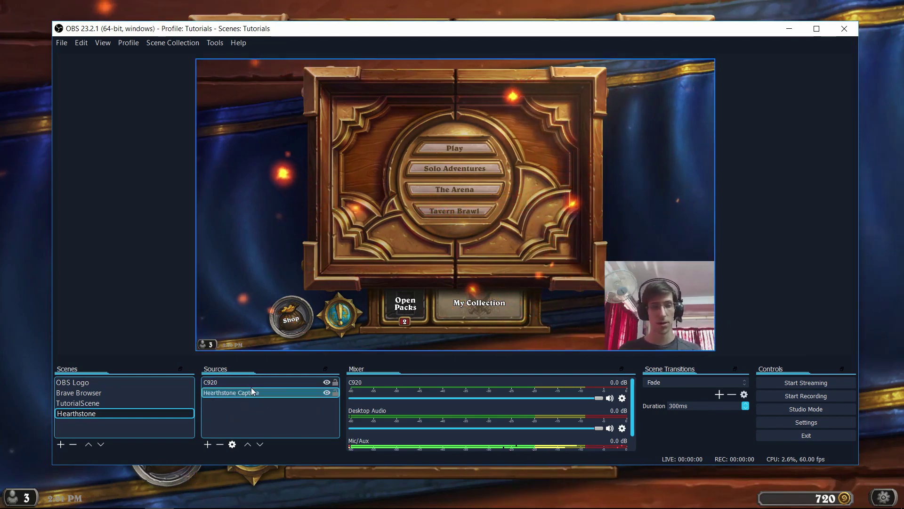
left_click(251, 385)
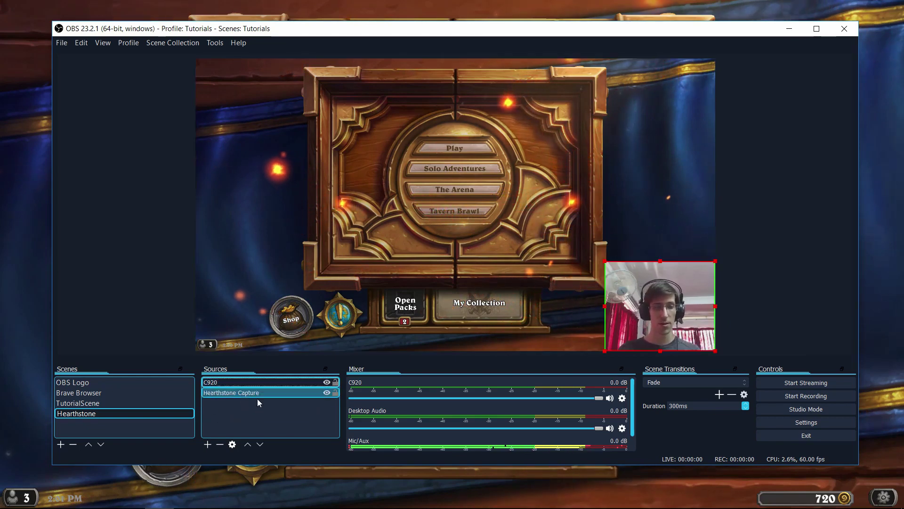
left_click(261, 445)
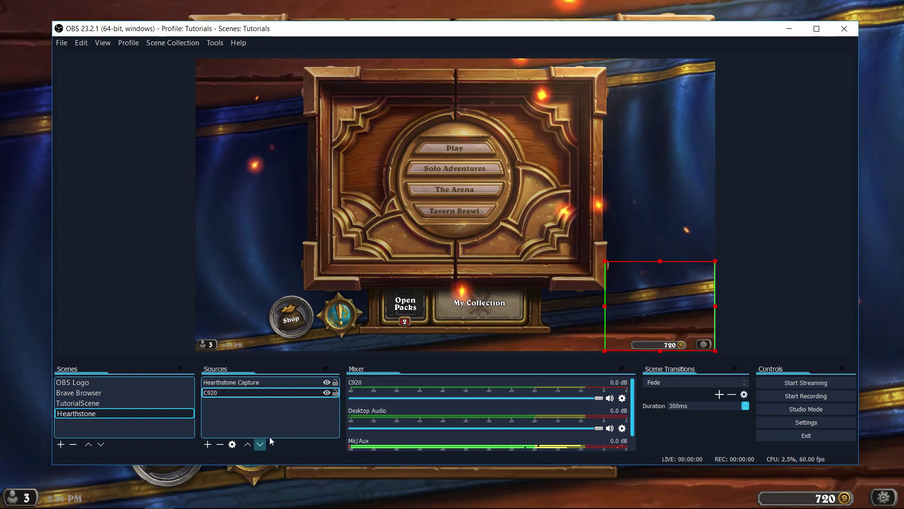
left_click(376, 346)
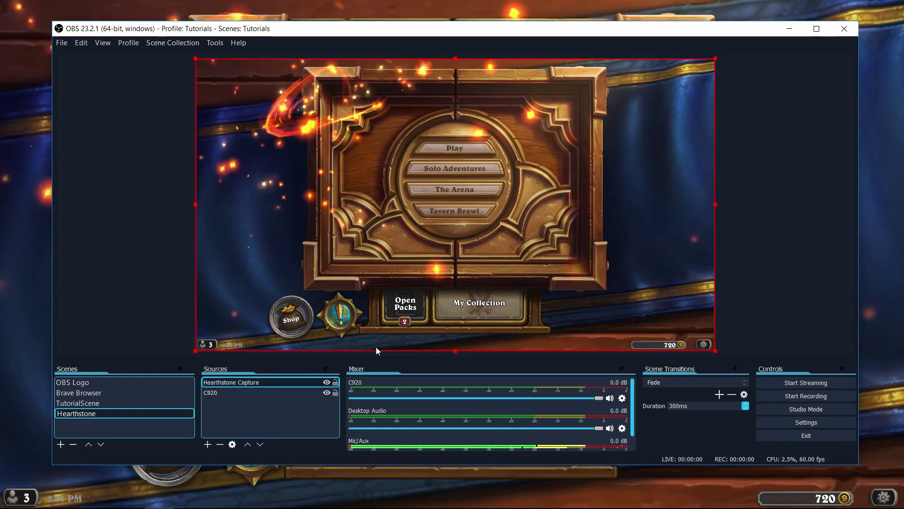
left_click(278, 390)
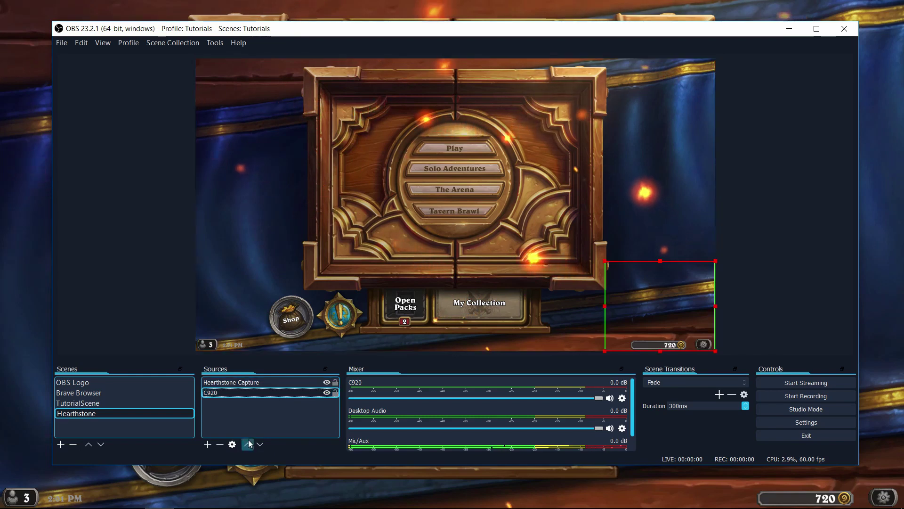
left_click_drag(279, 390, 335, 378)
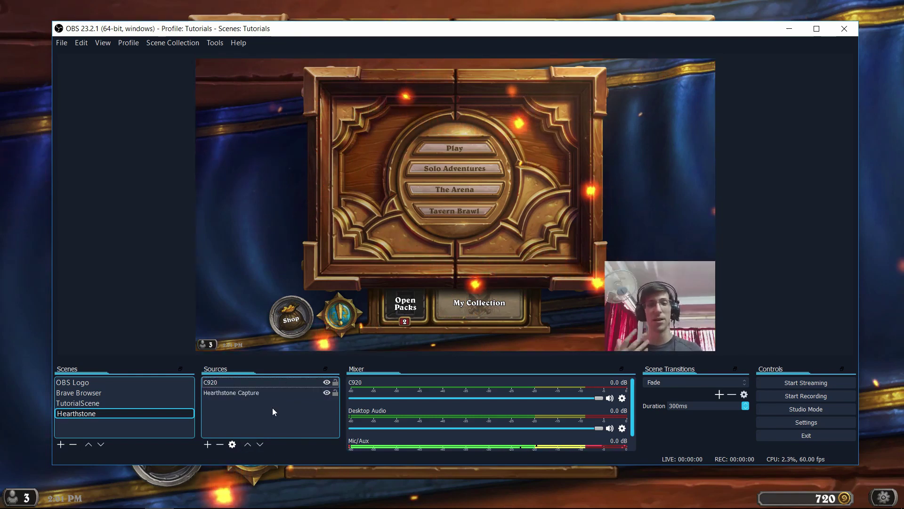